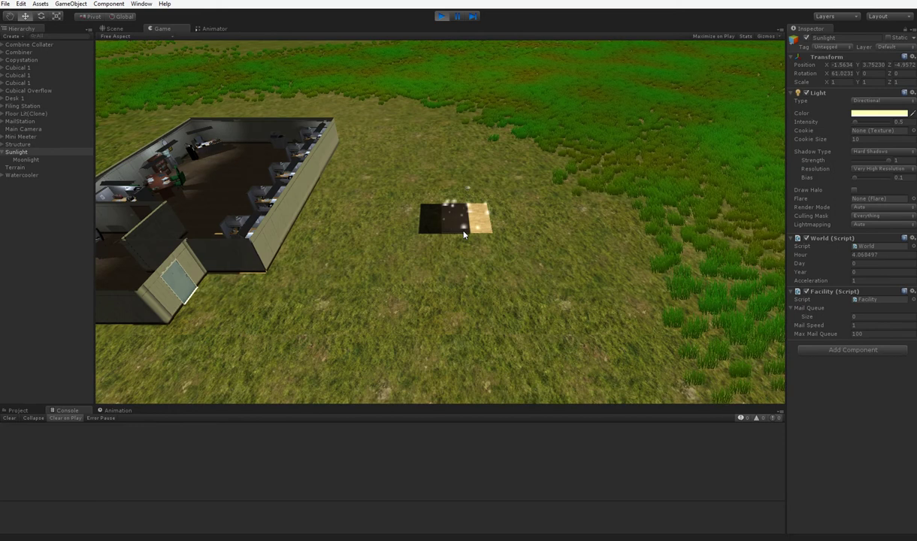
# Add a long dark floor section, walls around a square courtyard, and an inner room extending down-left
pyautogui.moveTo(442, 234); pyautogui.dragTo(561, 231)
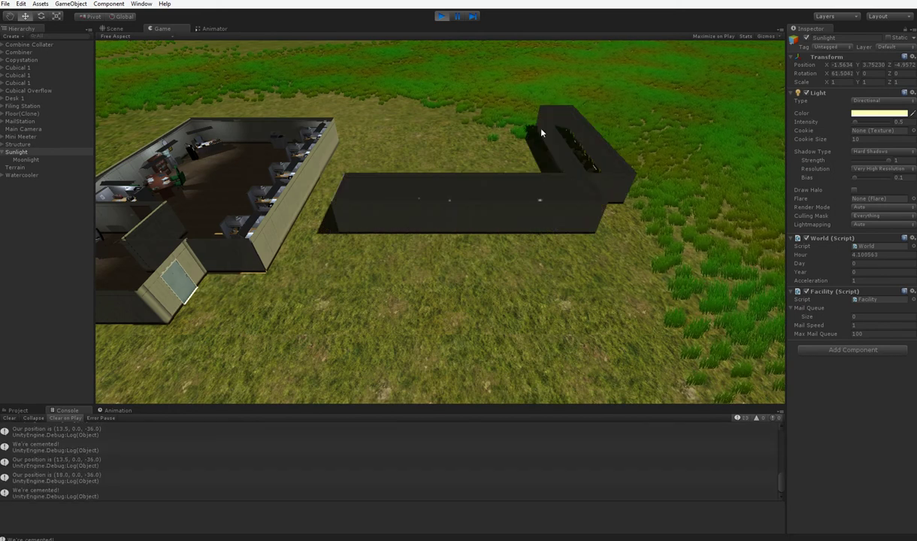
pyautogui.moveTo(541, 133); pyautogui.dragTo(394, 216)
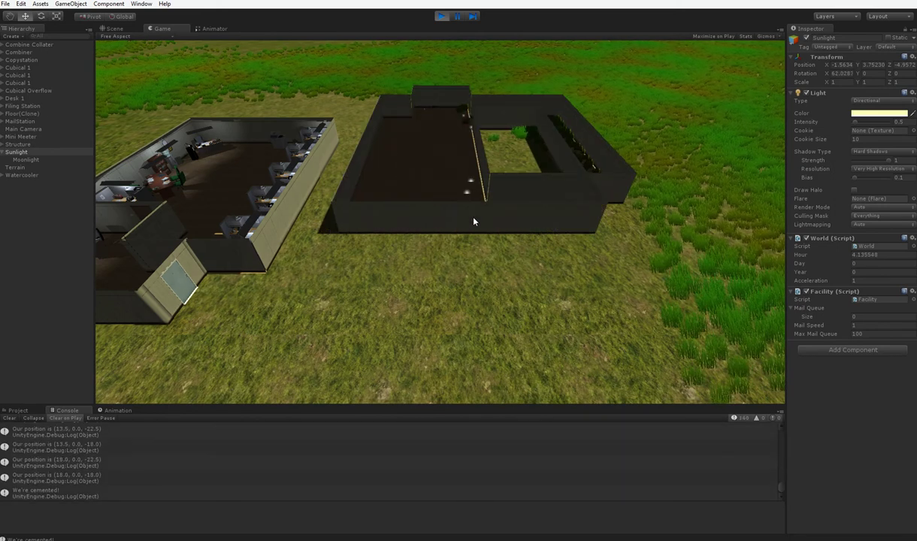
pyautogui.moveTo(474, 222); pyautogui.dragTo(359, 221)
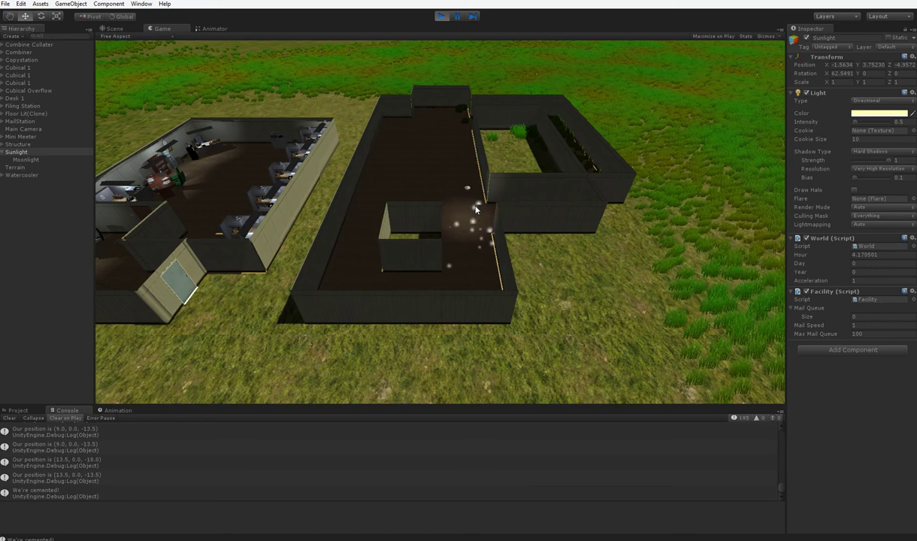
pyautogui.scroll(3, 440, 218)
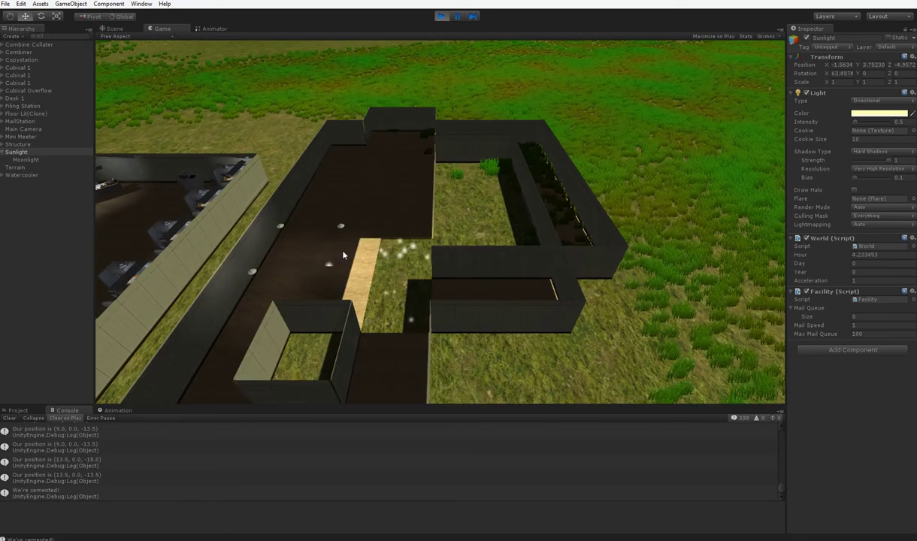
pyautogui.scroll(-3, 389, 302)
pyautogui.scroll(2, 491, 204)
pyautogui.scroll(1, 315, 252)
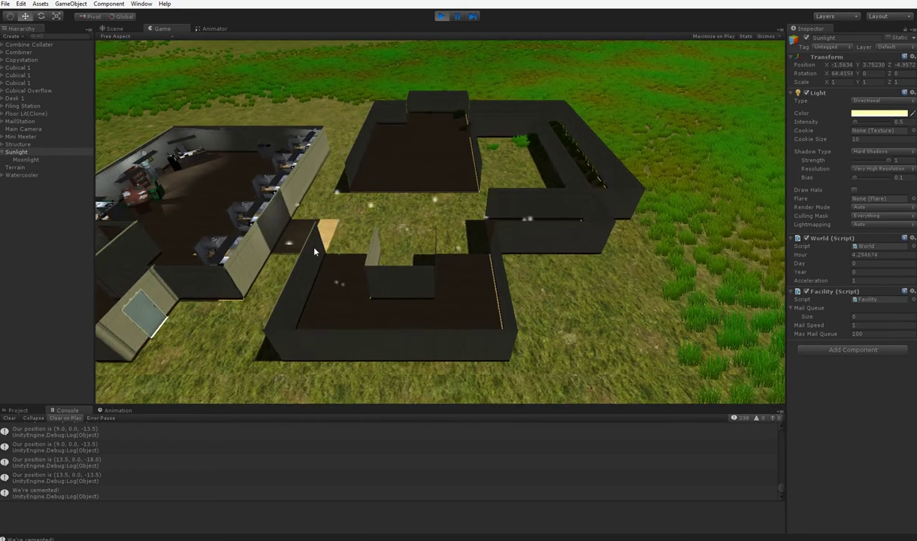
pyautogui.press('e')
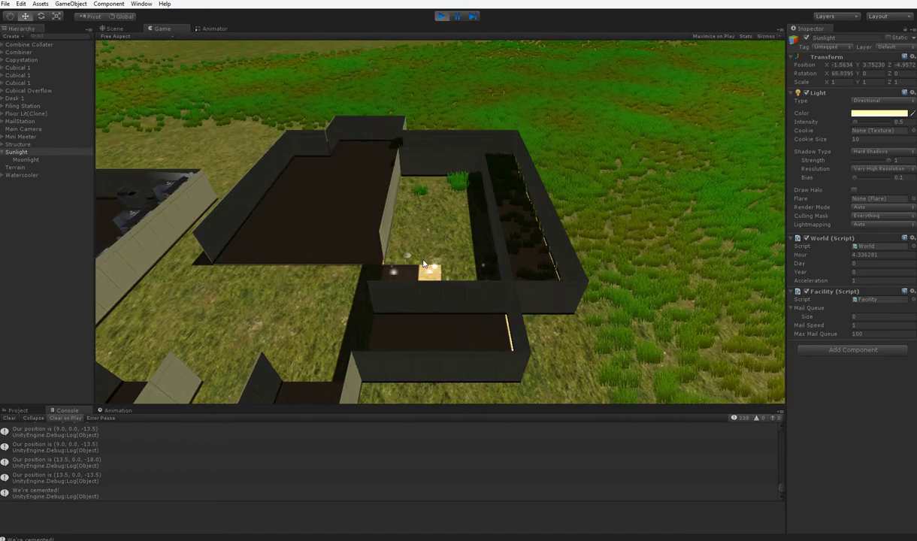